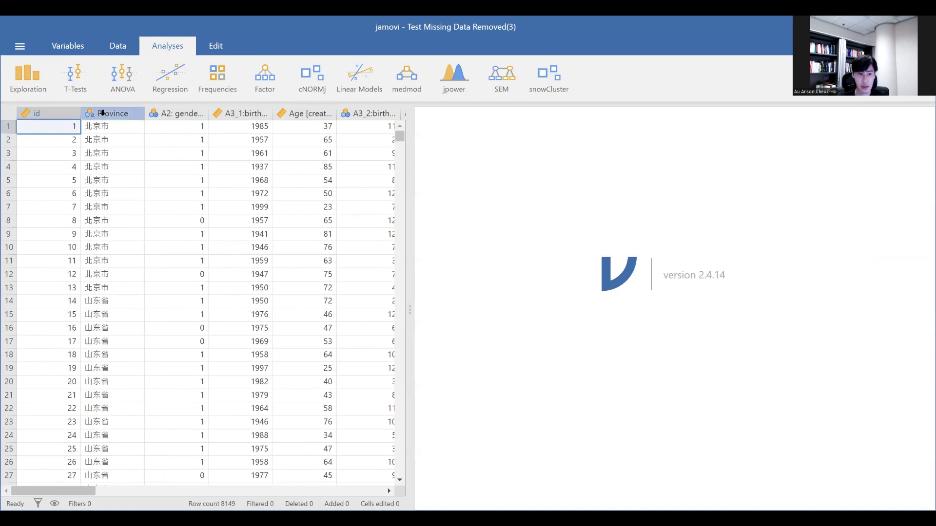
# Open the settings of the Province variable and look through its list of levels.
pyautogui.click(102, 112)
pyautogui.doubleClick(102, 113)
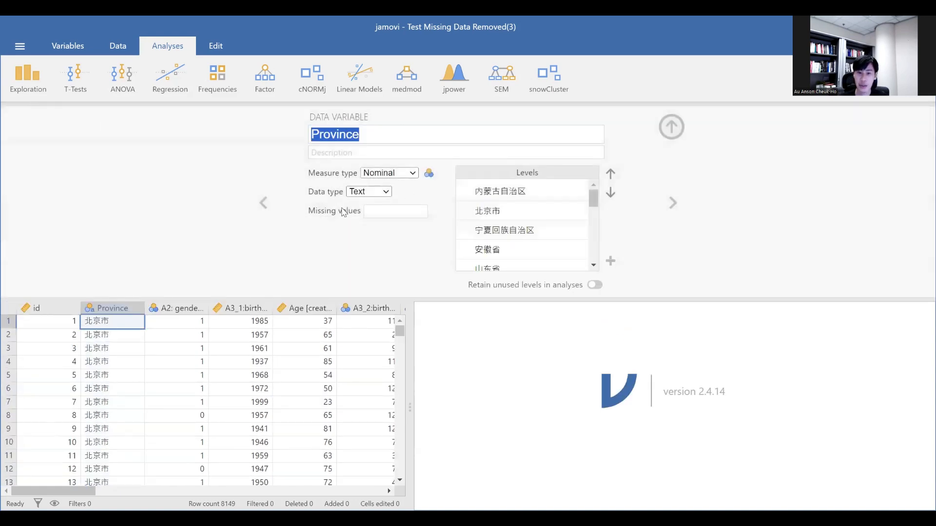
pyautogui.click(390, 236)
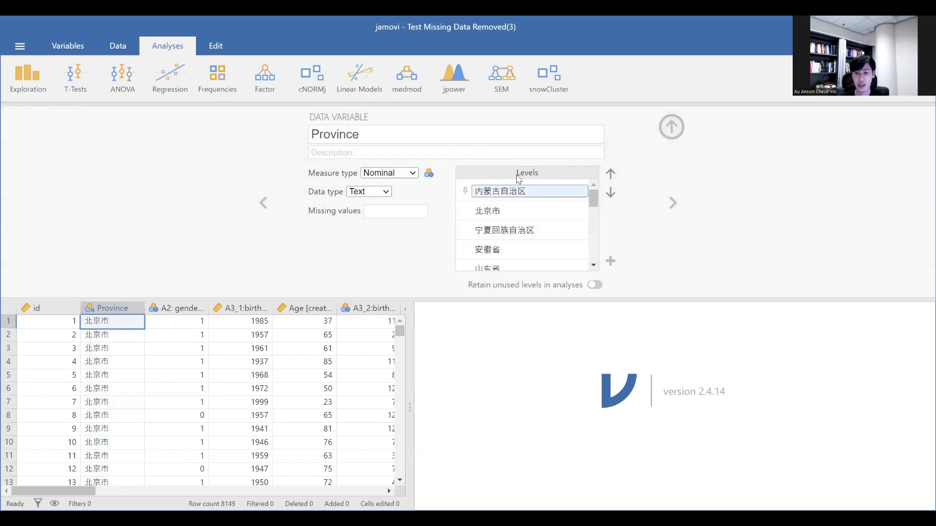
pyautogui.scroll(-1, 499, 222)
pyautogui.scroll(1, 500, 221)
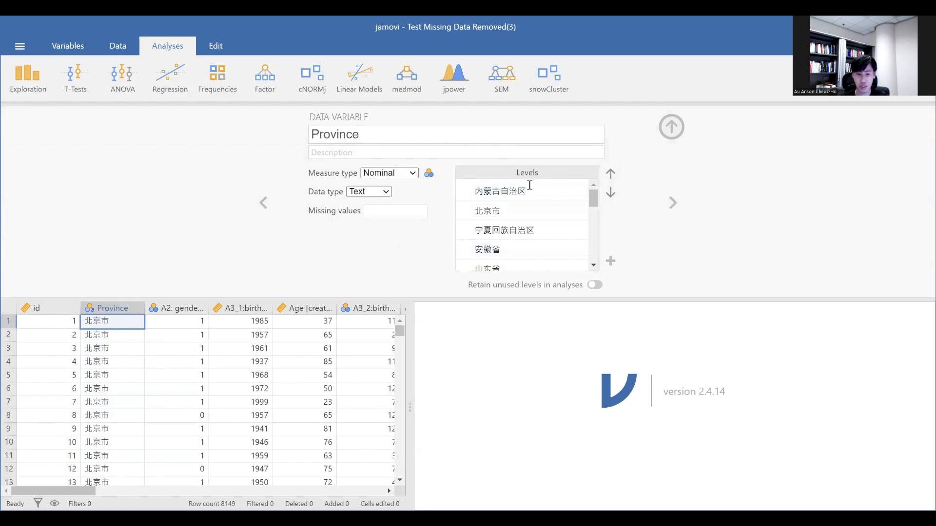
pyautogui.scroll(-1, 521, 225)
pyautogui.scroll(1, 522, 222)
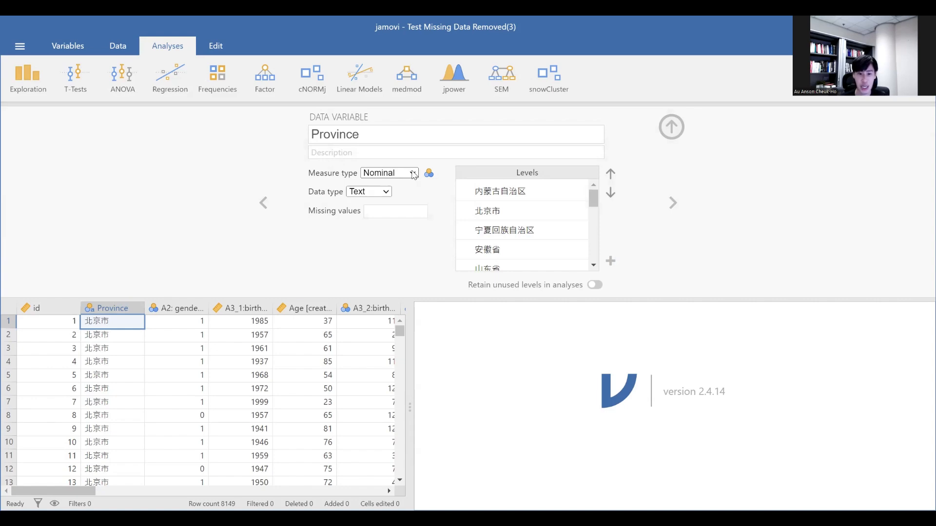
# Review the measure type and data type options available for Province against its listed levels.
pyautogui.click(413, 174)
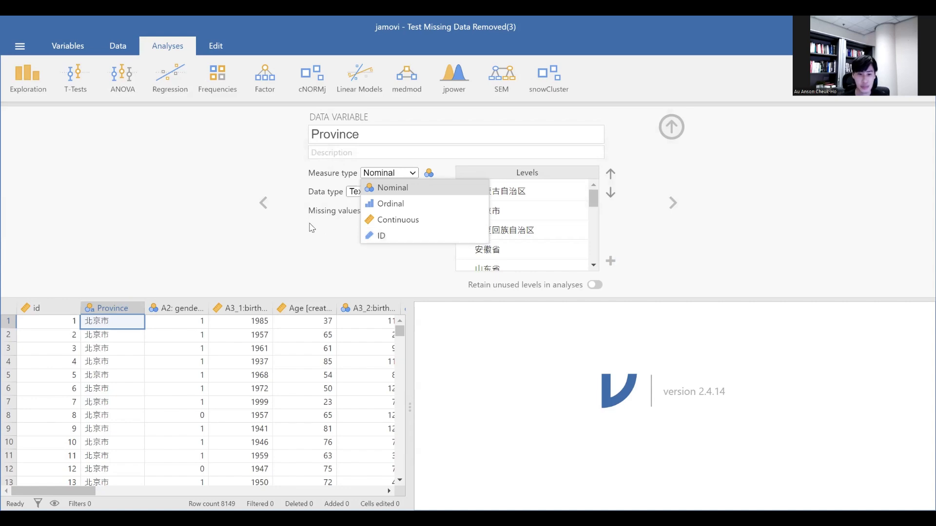
pyautogui.click(351, 200)
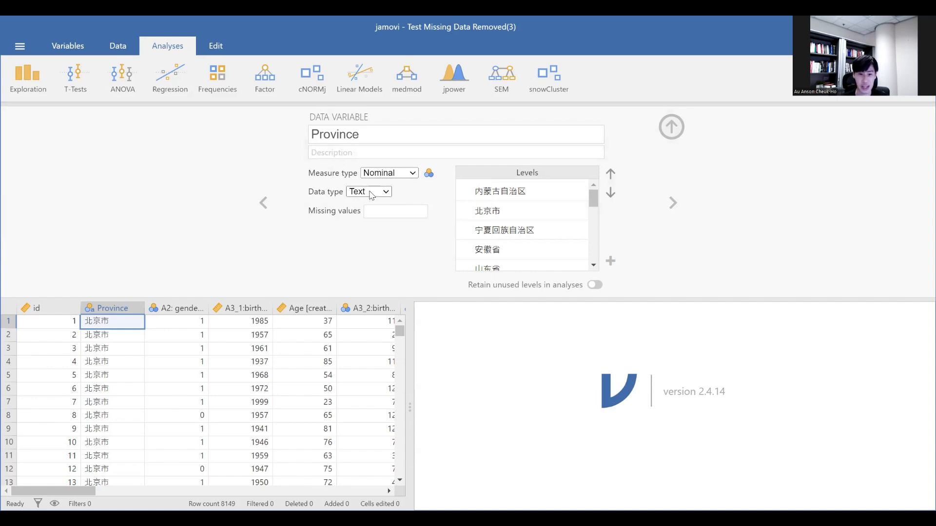
pyautogui.click(372, 195)
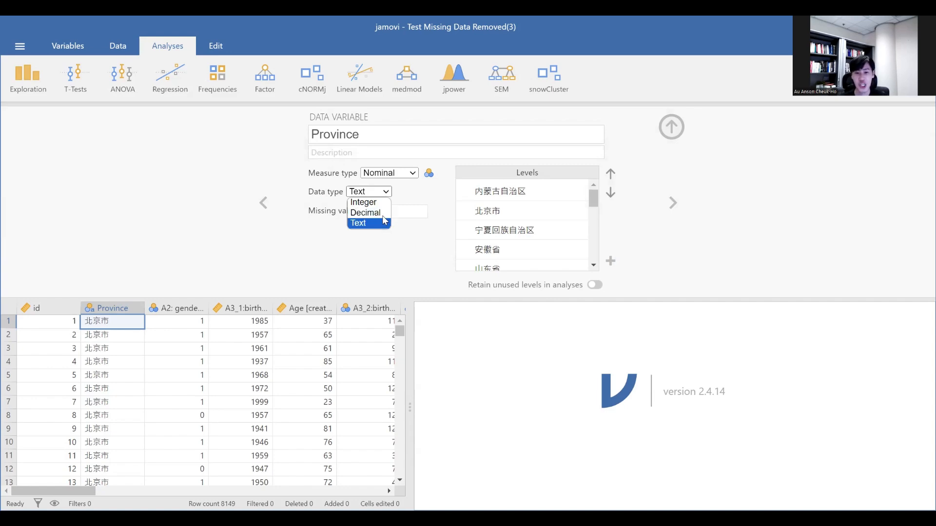
pyautogui.click(423, 197)
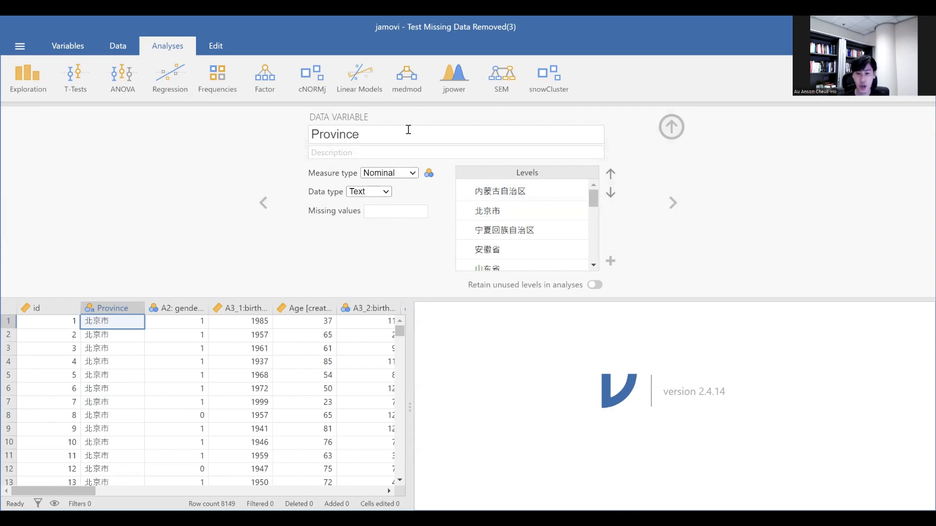
pyautogui.scroll(-4, 504, 195)
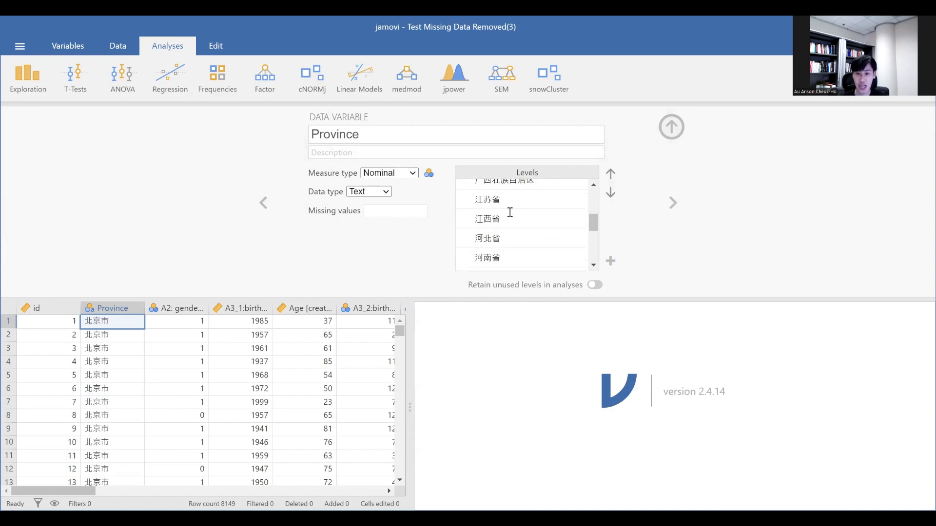
pyautogui.scroll(-6, 510, 212)
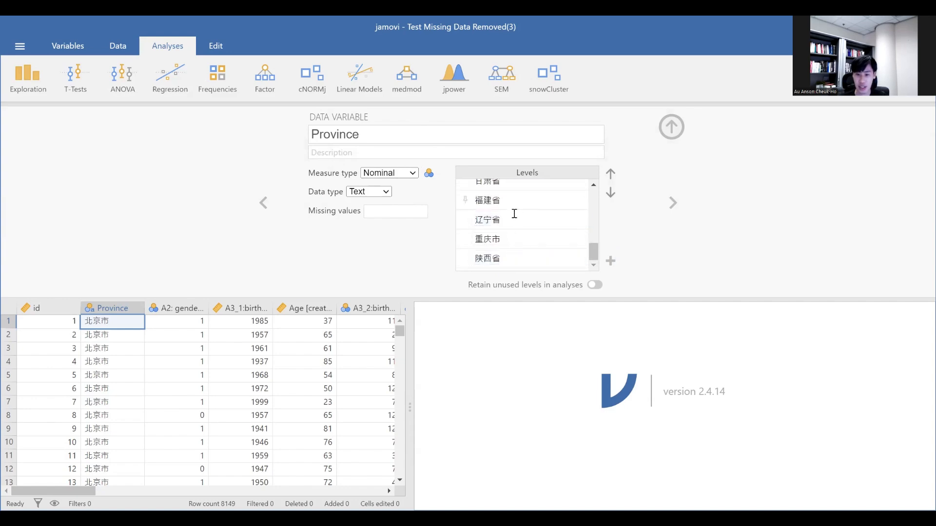
pyautogui.scroll(10, 514, 214)
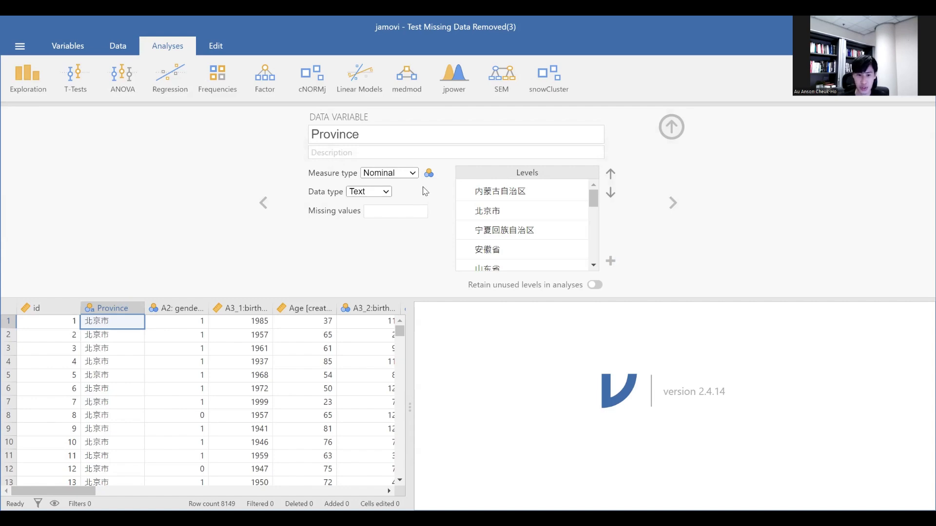
pyautogui.click(368, 192)
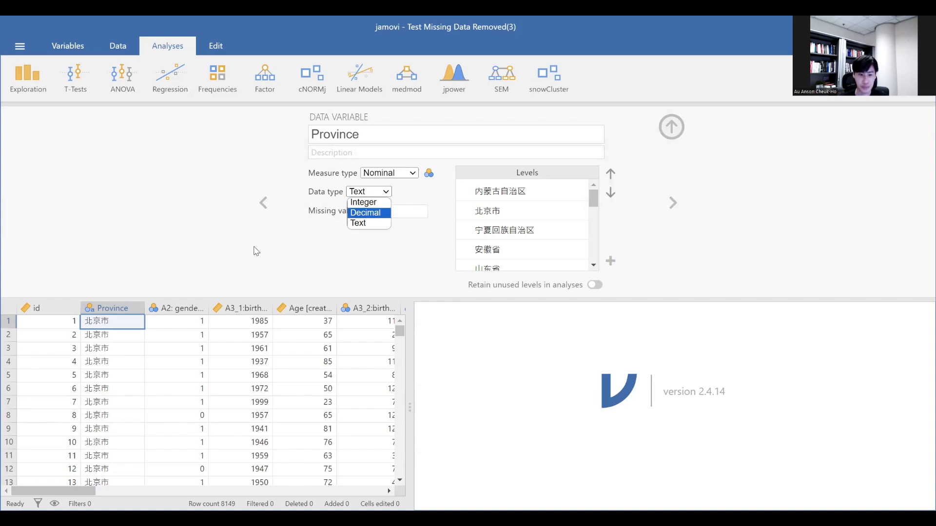
pyautogui.click(251, 301)
# Show the settings of the variable A2: gender (female = 1) and check its levels and measure type options.
pyautogui.click(193, 308)
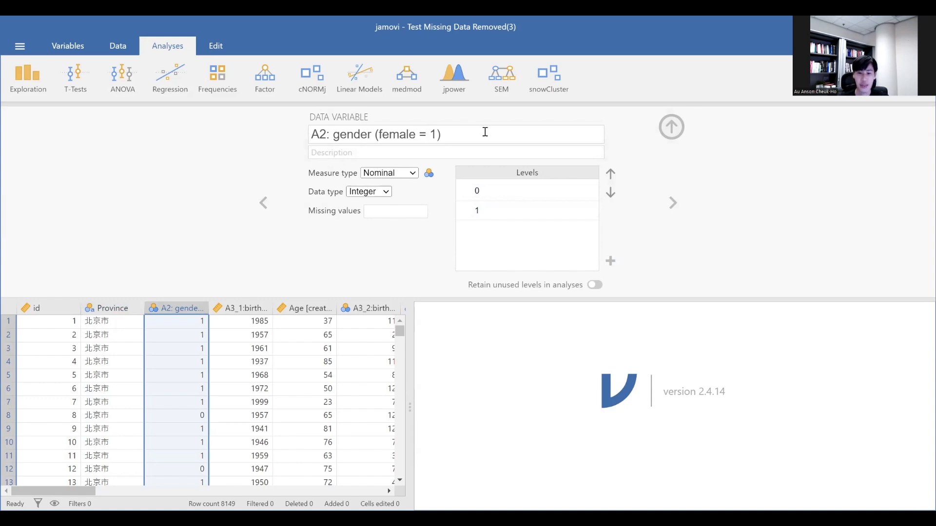
pyautogui.click(490, 191)
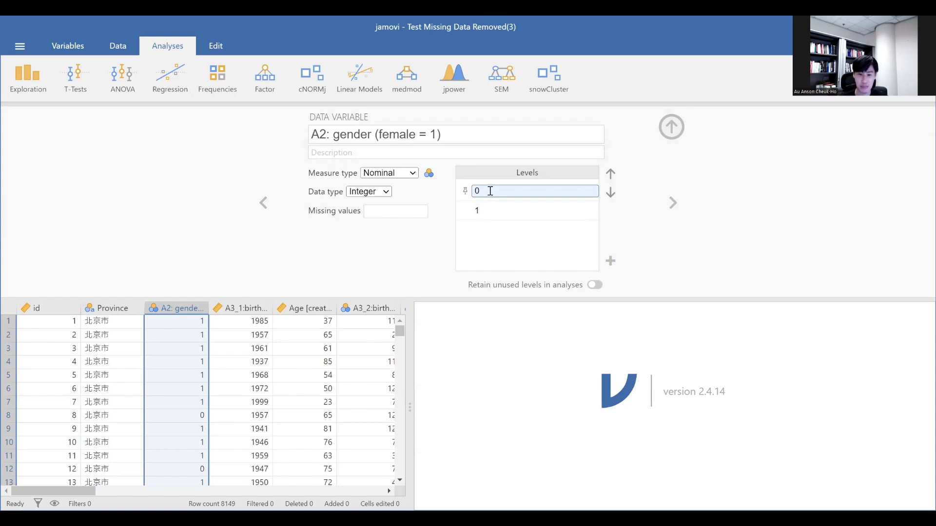
pyautogui.click(411, 174)
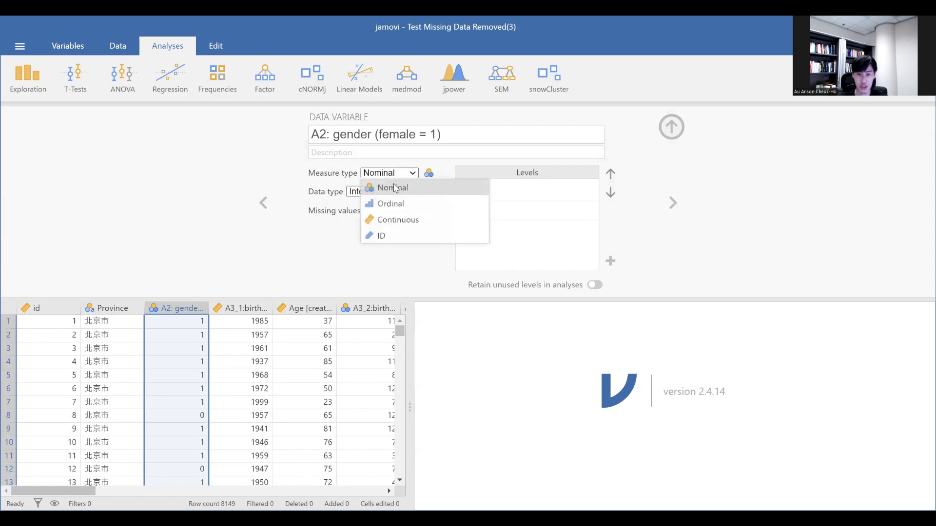
pyautogui.click(341, 184)
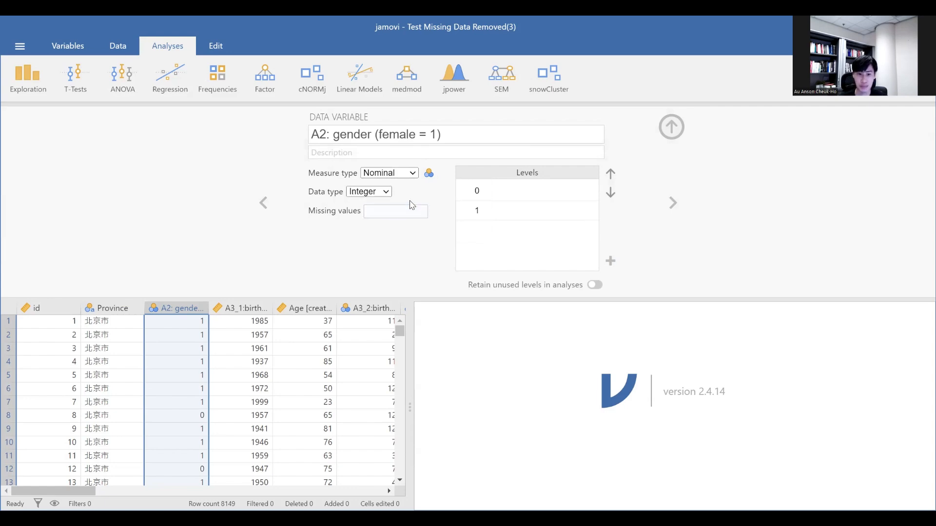
# Create a Descriptives analysis of Age [create it], split by A2: gender (female = 1).
pyautogui.click(43, 96)
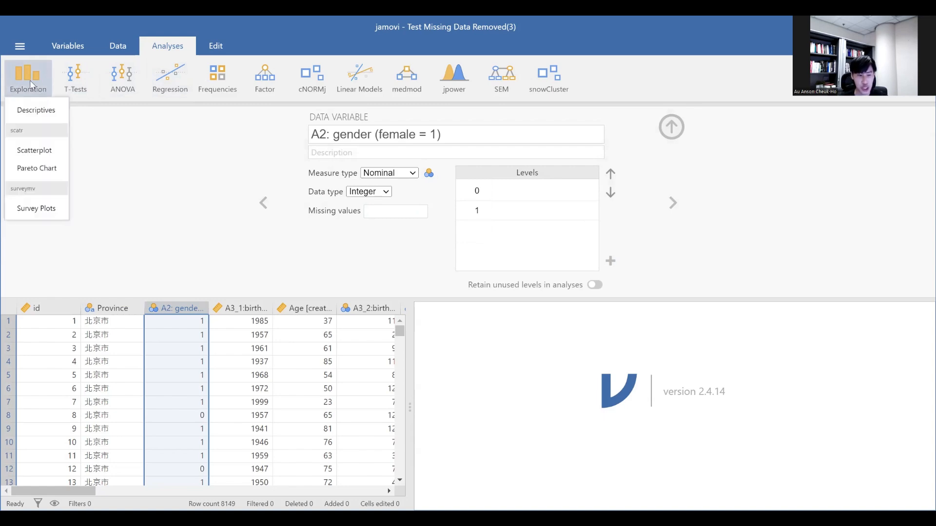
pyautogui.click(37, 111)
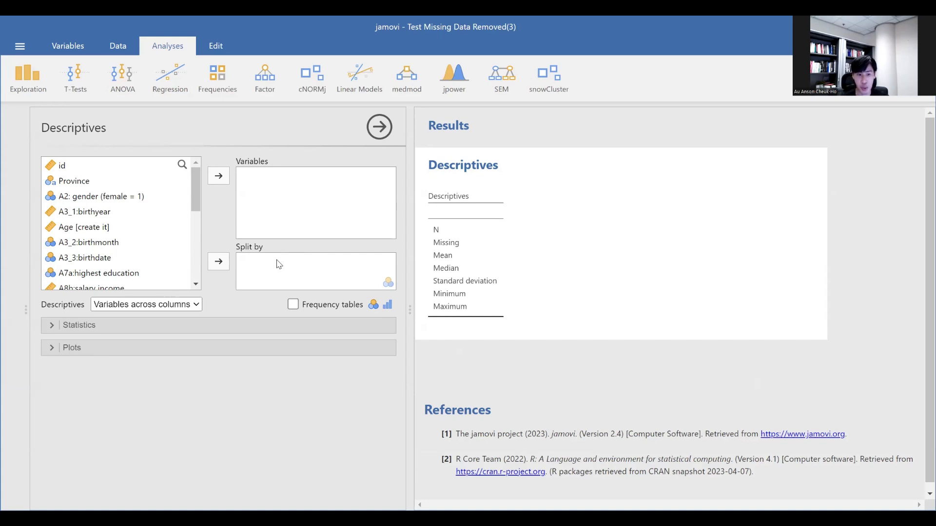
pyautogui.click(130, 229)
pyautogui.click(227, 175)
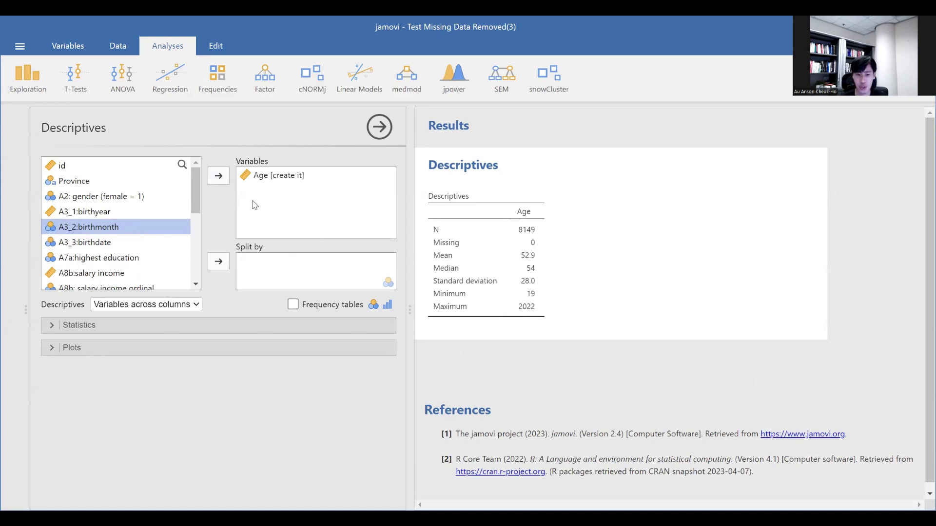
pyautogui.click(182, 198)
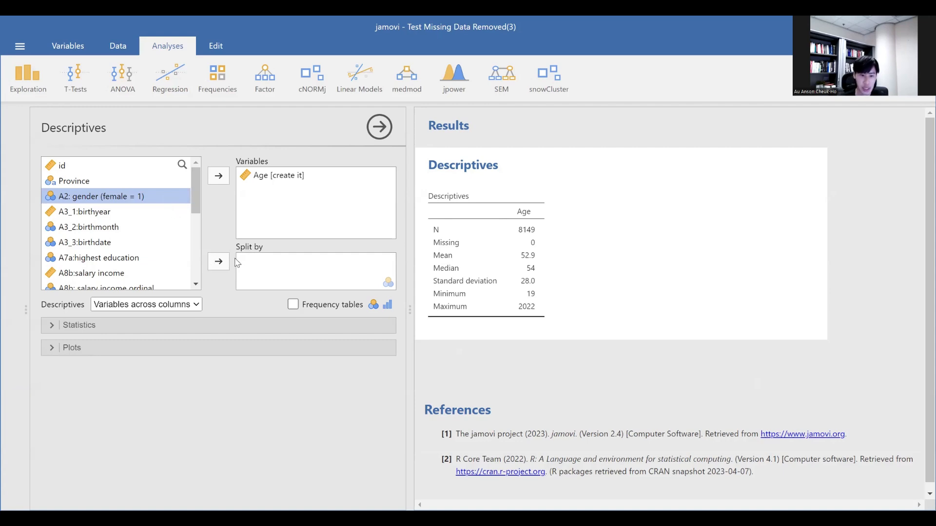
pyautogui.click(221, 262)
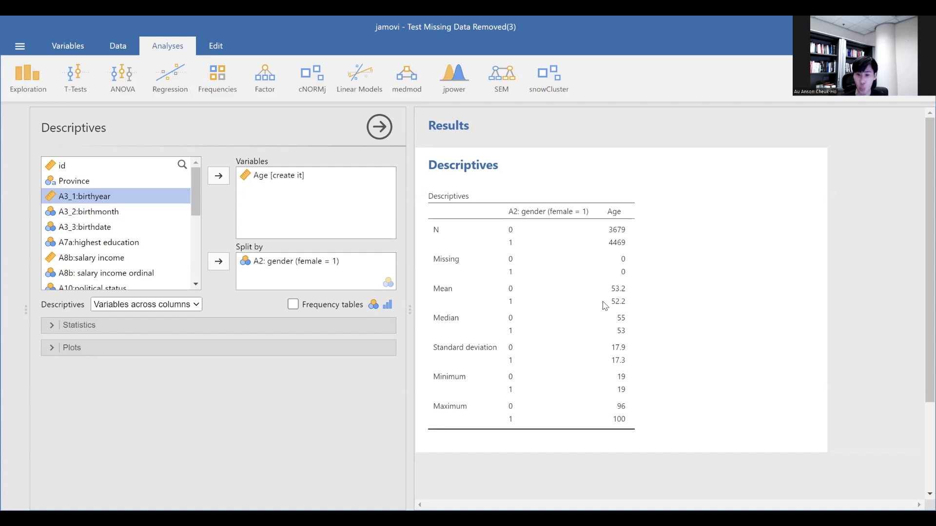
# Enable frequency tables in the Descriptives analysis and add A7a:highest education to the analysed variables.
pyautogui.click(351, 310)
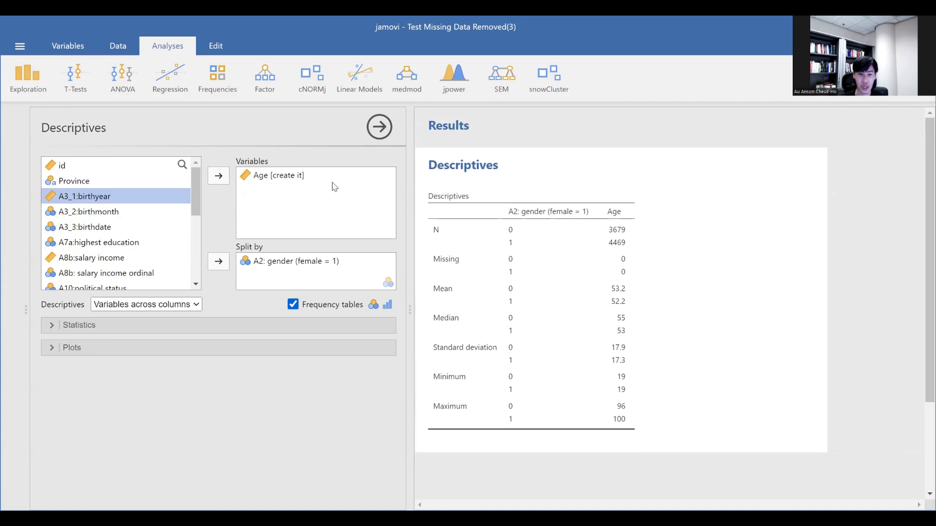
pyautogui.click(260, 179)
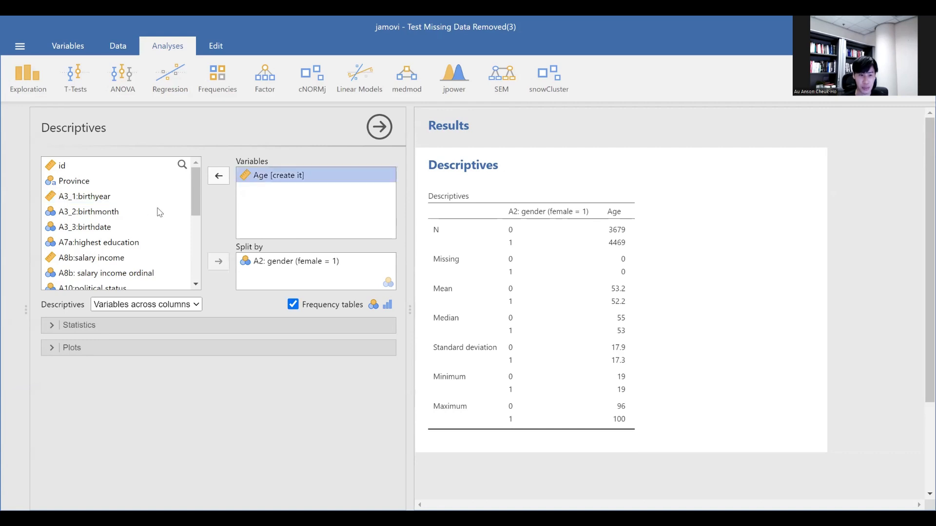
pyautogui.scroll(-3, 160, 213)
pyautogui.click(152, 225)
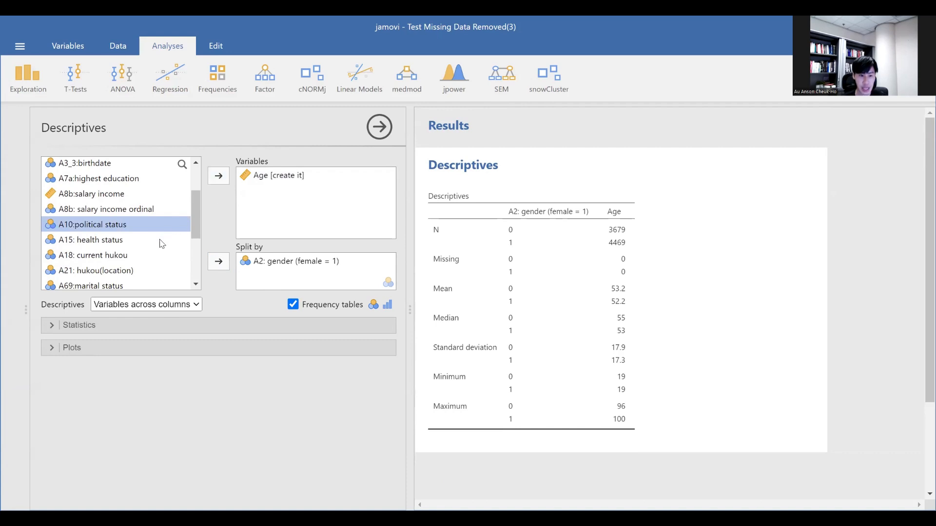
pyautogui.scroll(3, 163, 229)
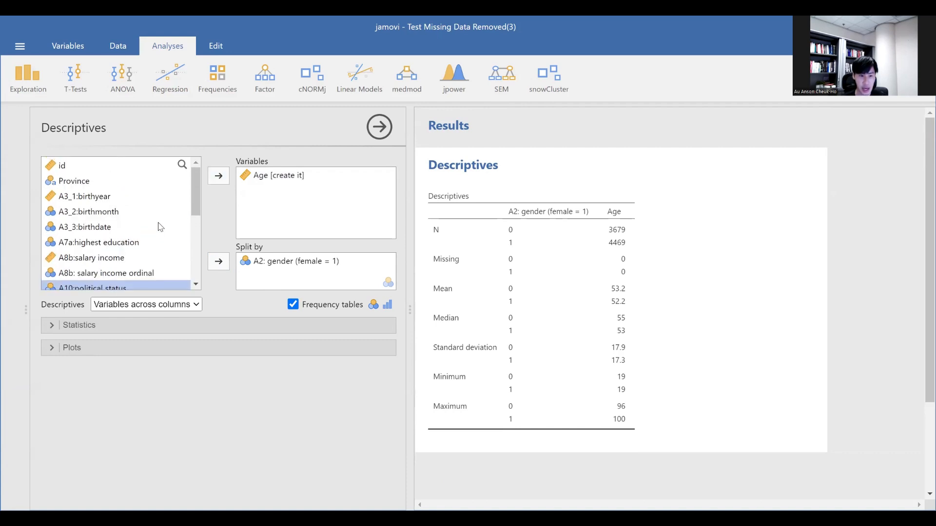
pyautogui.click(147, 242)
pyautogui.click(218, 183)
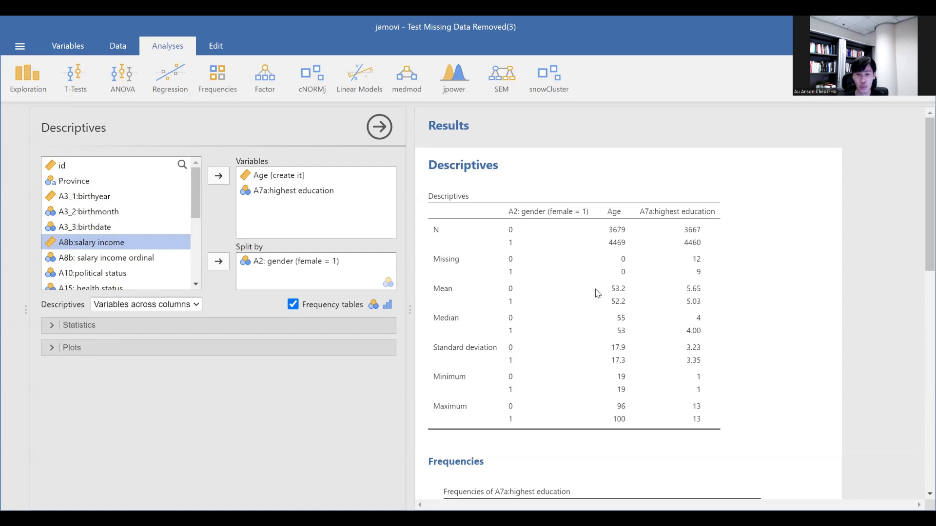
# Examine the descriptive results and the frequency table of highest education by gender.
pyautogui.scroll(-5, 610, 292)
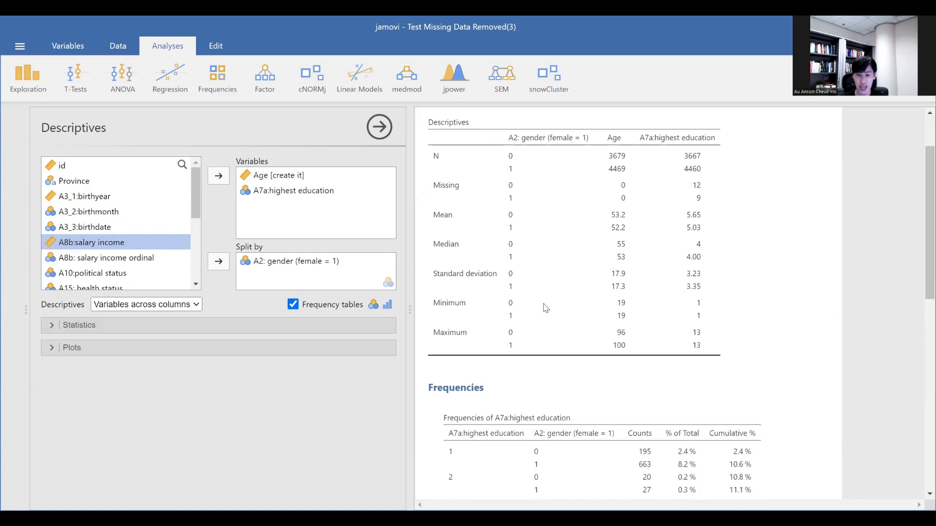
pyautogui.scroll(-2, 554, 304)
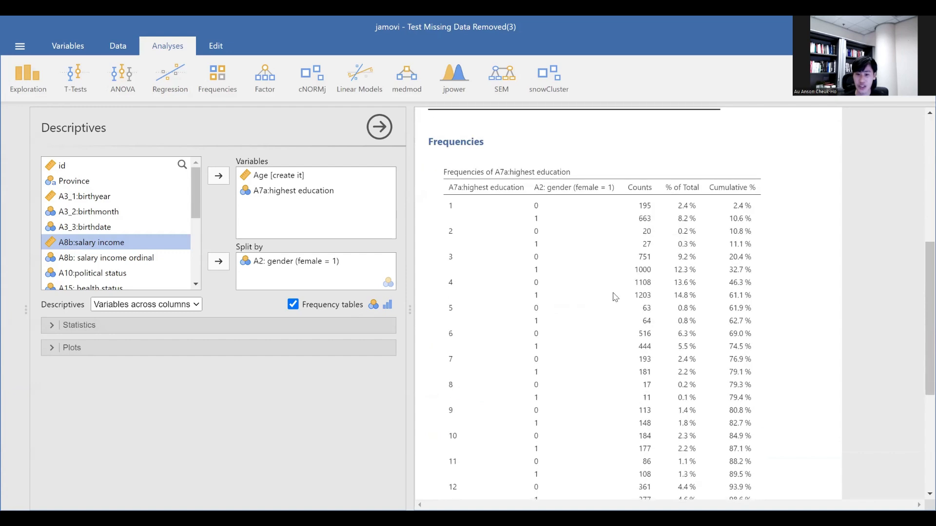
pyautogui.scroll(-2, 615, 299)
pyautogui.scroll(2, 616, 299)
pyautogui.moveTo(920, 299); pyautogui.dragTo(920, 311)
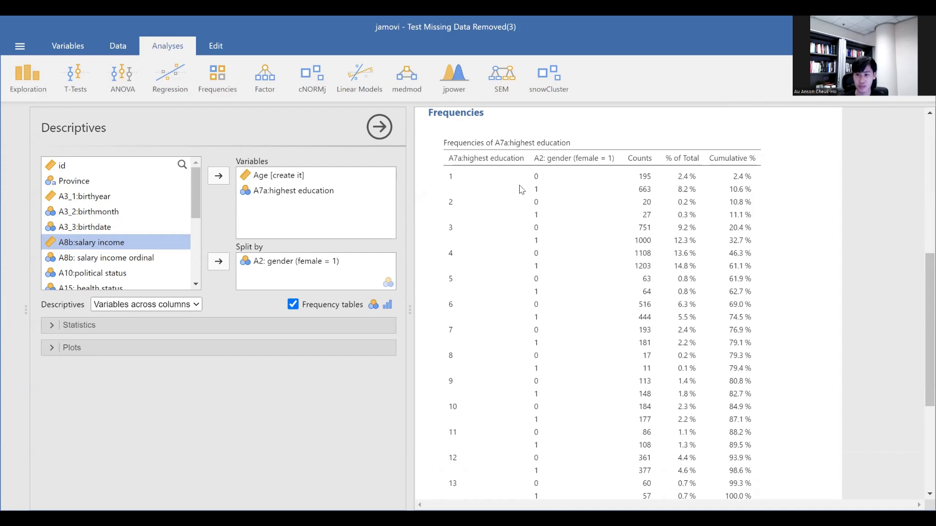
# Expand the Statistics options of the Descriptives analysis and review the available measures.
pyautogui.click(308, 325)
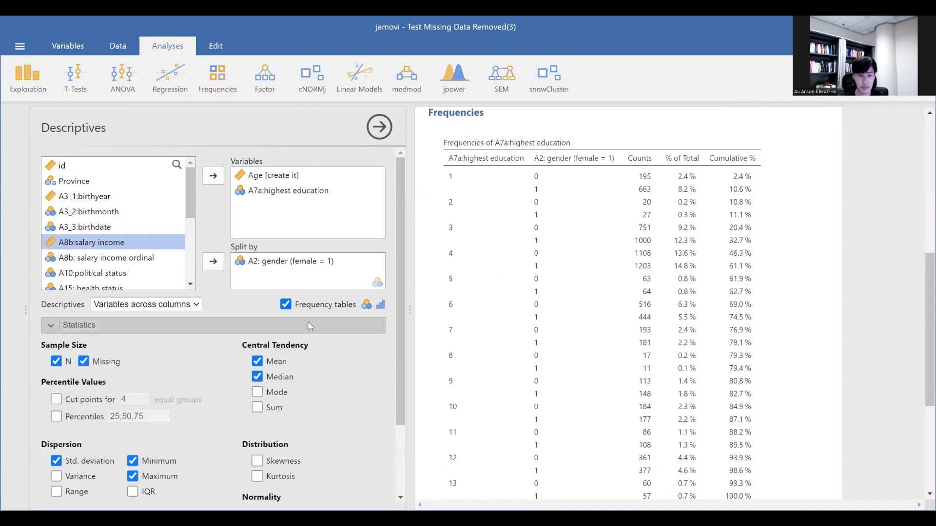
pyautogui.scroll(-3, 308, 295)
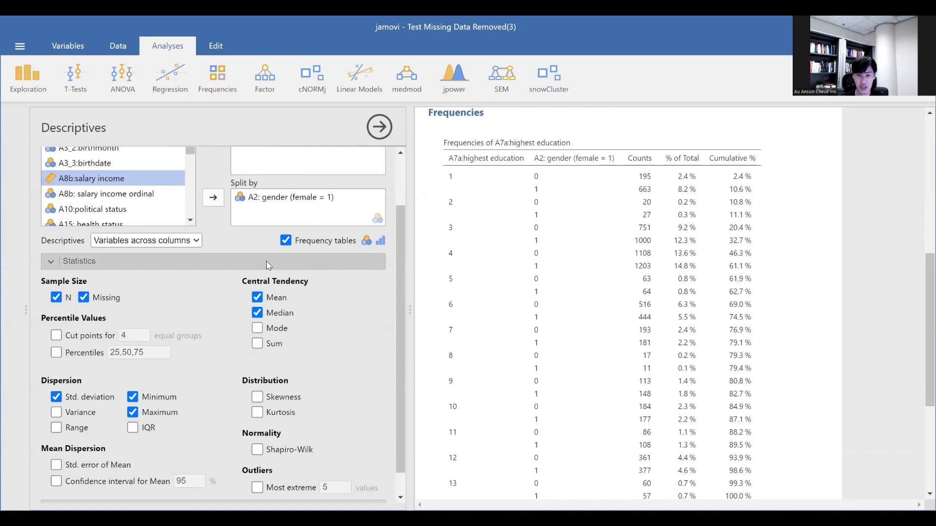
pyautogui.scroll(-1, 269, 259)
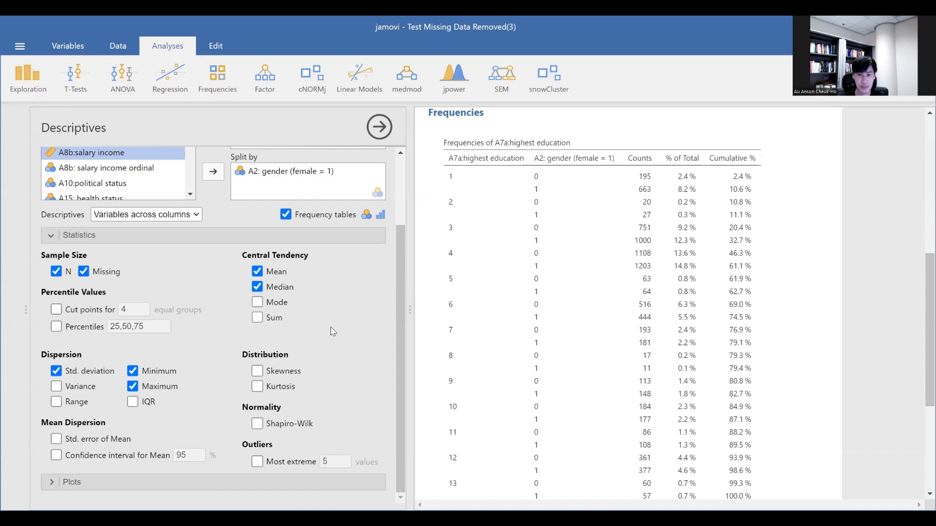
pyautogui.scroll(2, 245, 235)
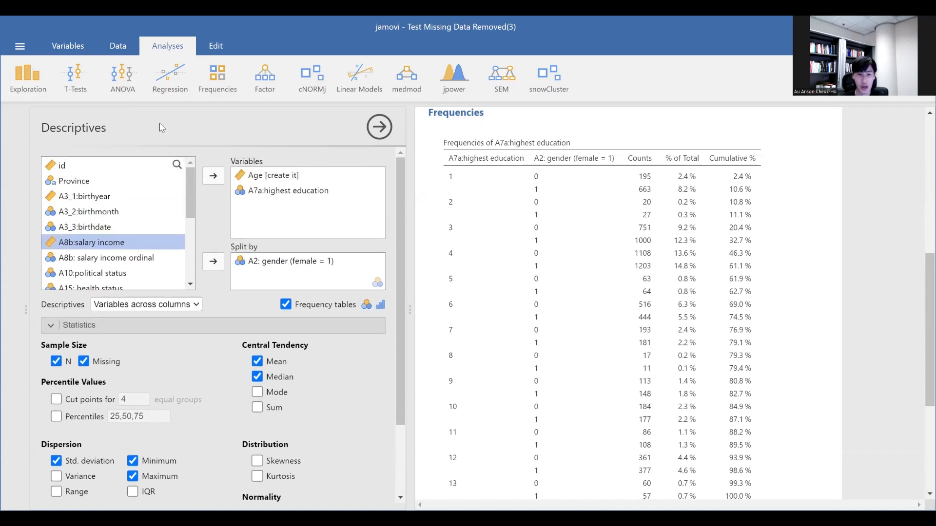
pyautogui.click(120, 213)
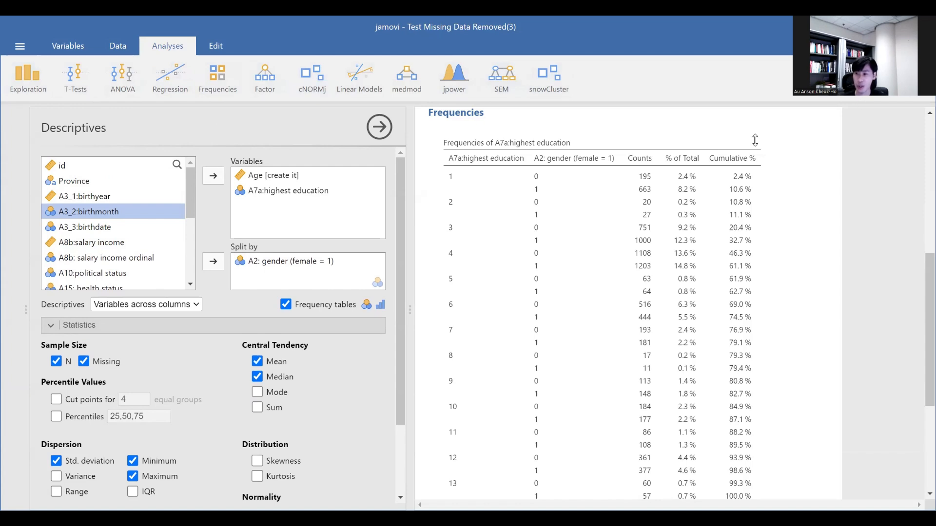
# Open the jamovi library, view the installed modules, and close the library.
pyautogui.click(909, 78)
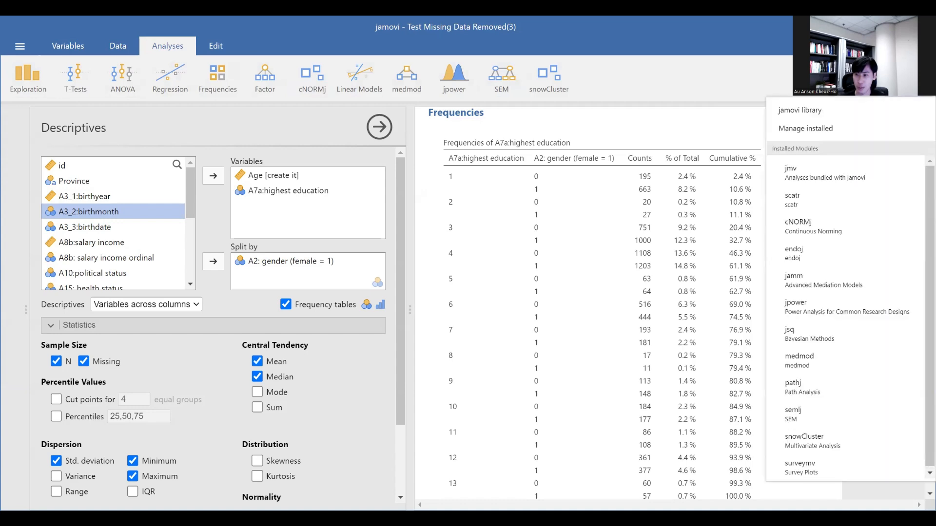
pyautogui.click(873, 109)
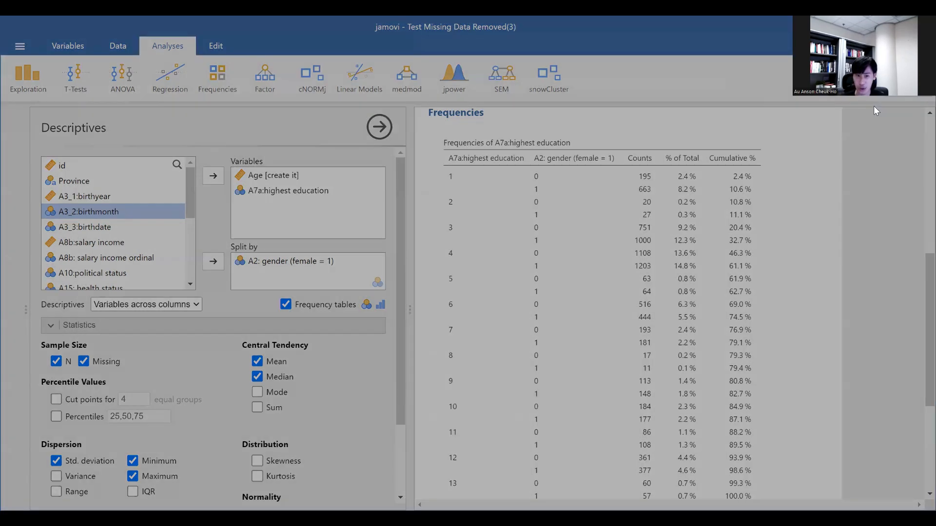
pyautogui.click(418, 140)
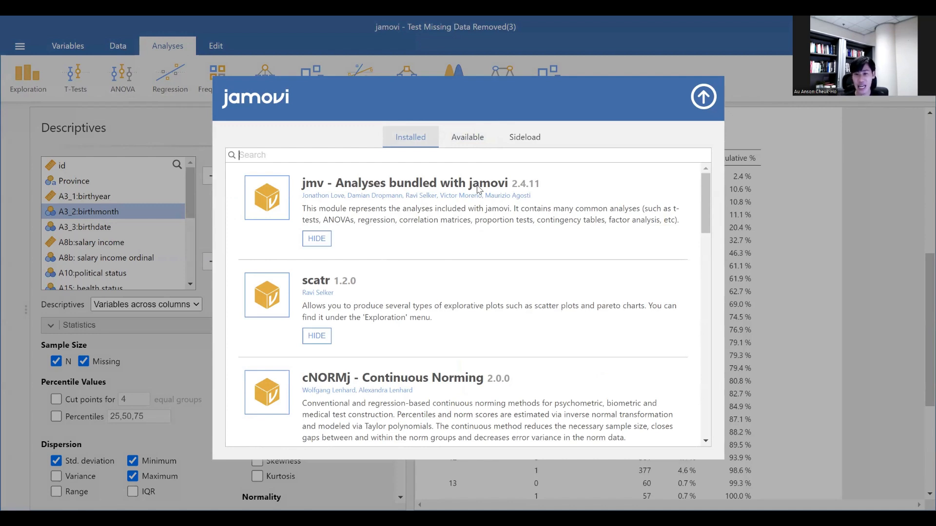
pyautogui.click(702, 97)
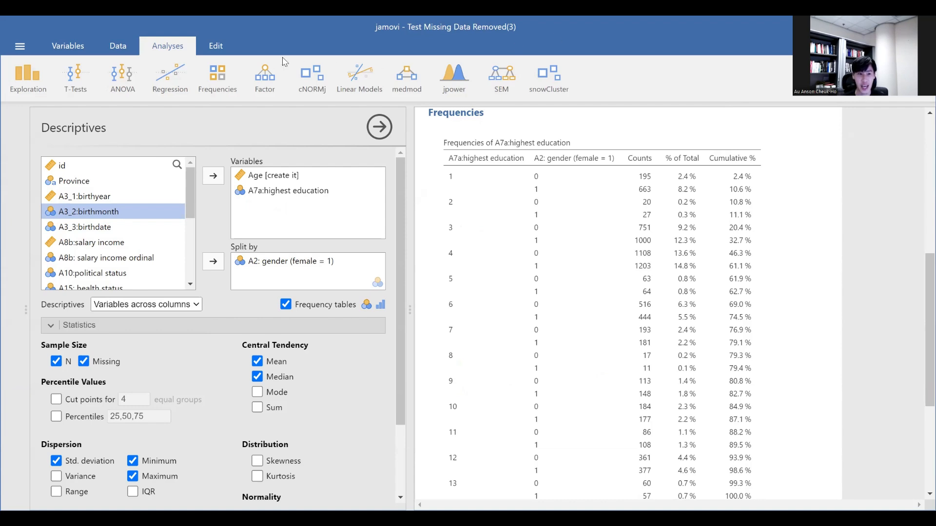
# Switch from the analysis options to the dataset's spreadsheet view.
pyautogui.click(117, 44)
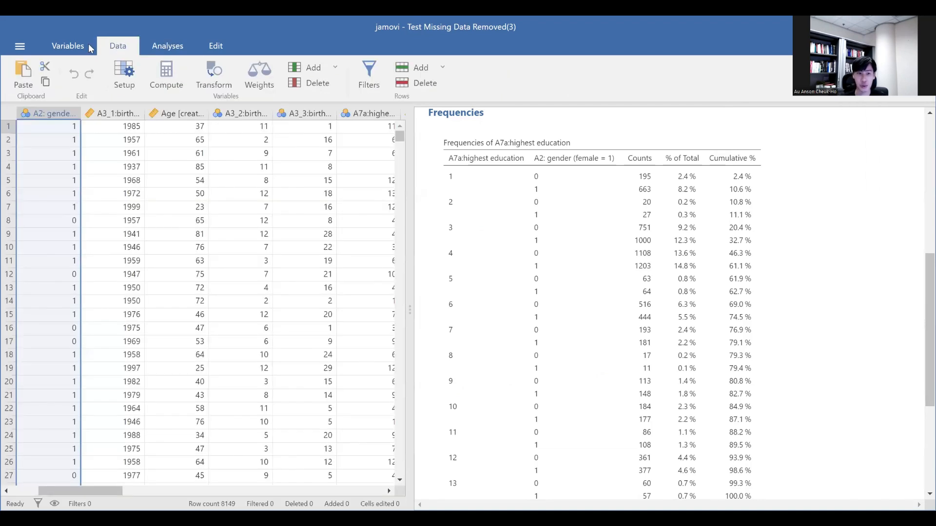